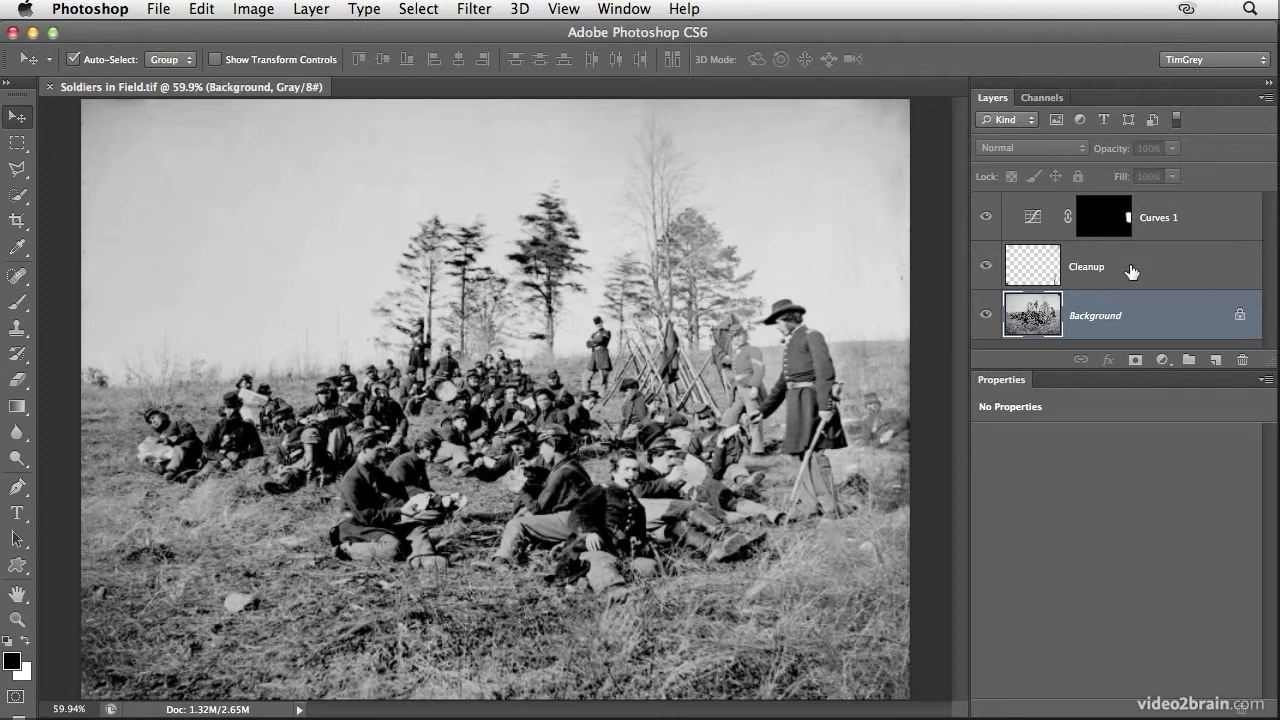
# Select the Cleanup layer and toggle its visibility off and on to compare the photo with and without the retouching.
pyautogui.click(1131, 272)
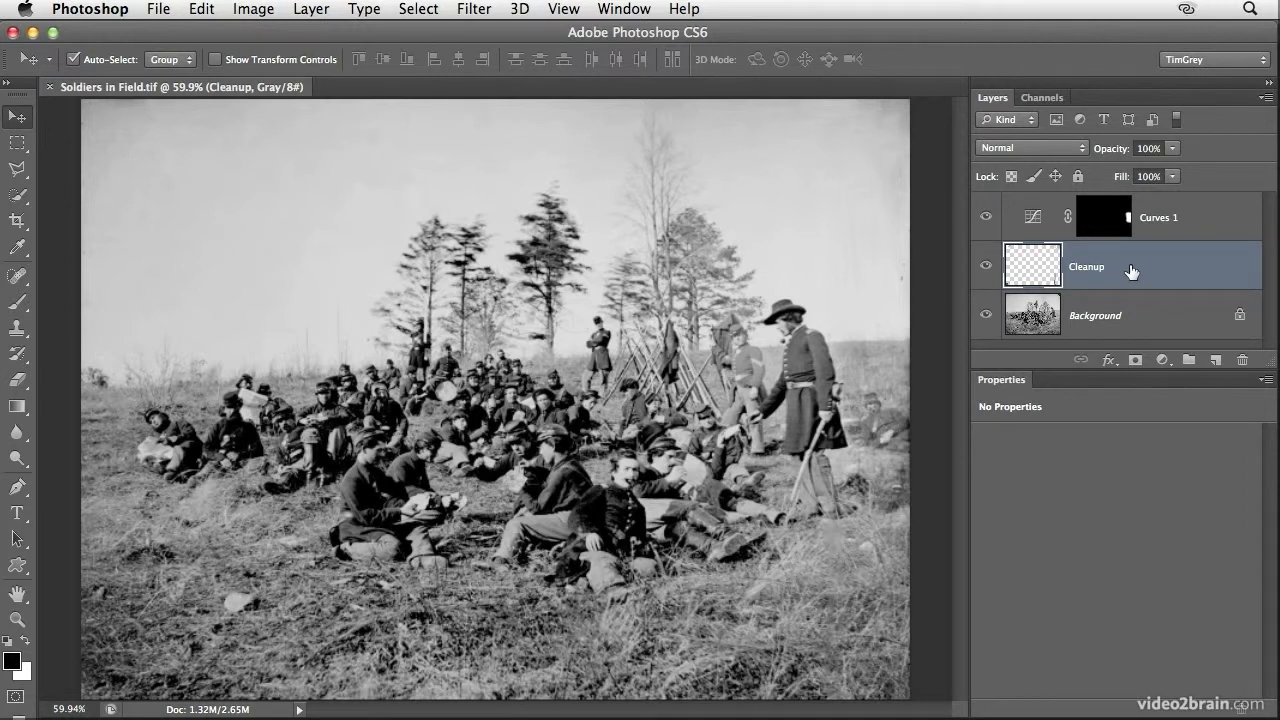
pyautogui.click(986, 268)
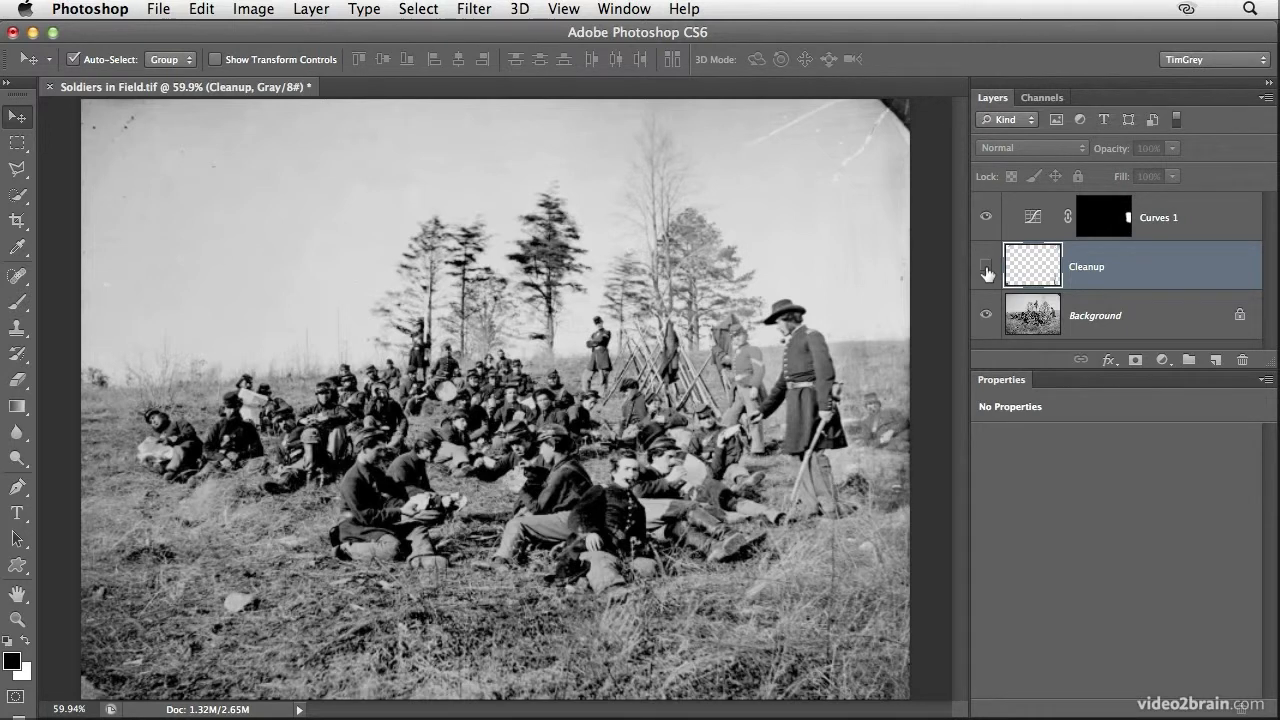
pyautogui.click(986, 268)
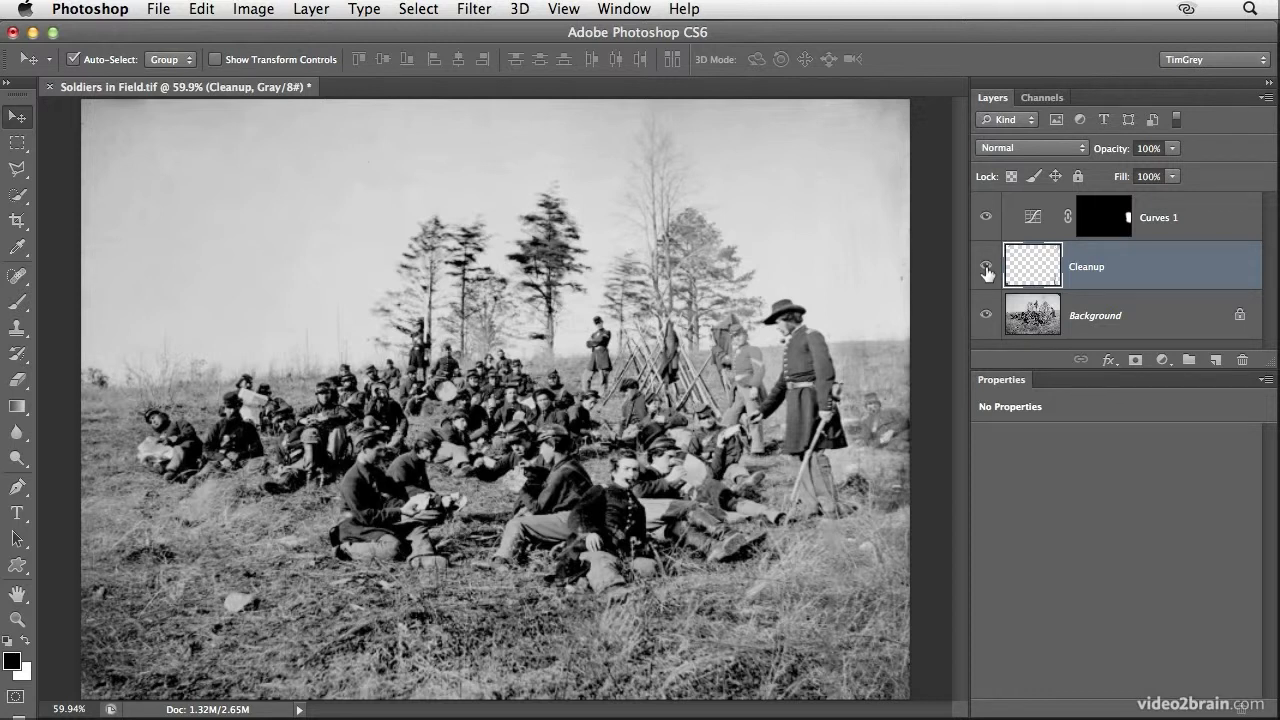
pyautogui.click(986, 268)
pyautogui.click(986, 268)
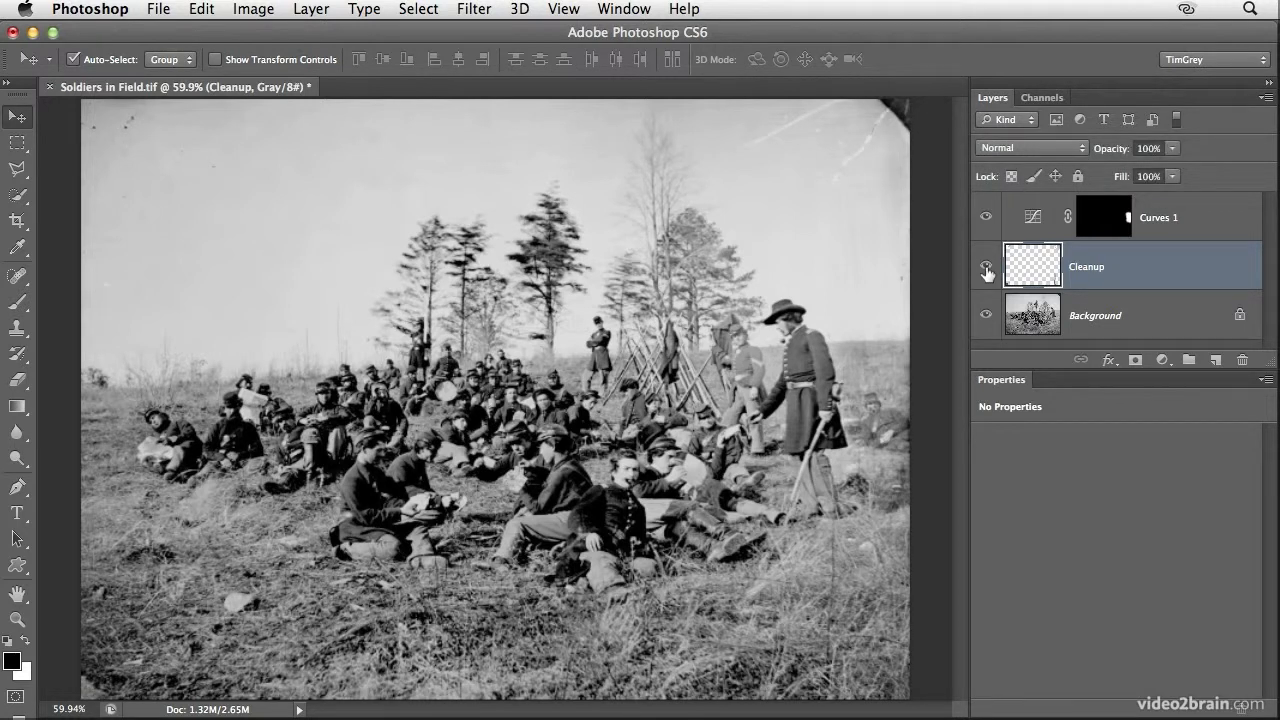
pyautogui.click(986, 268)
pyautogui.click(986, 268)
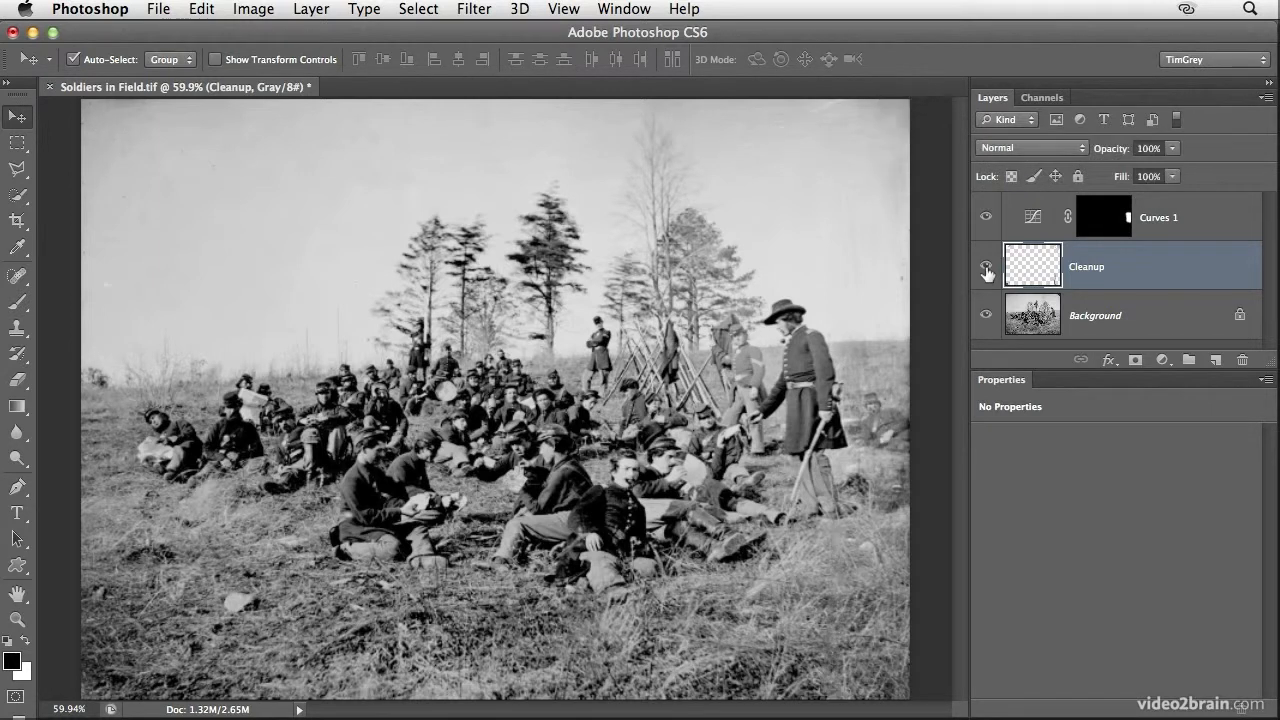
pyautogui.click(986, 268)
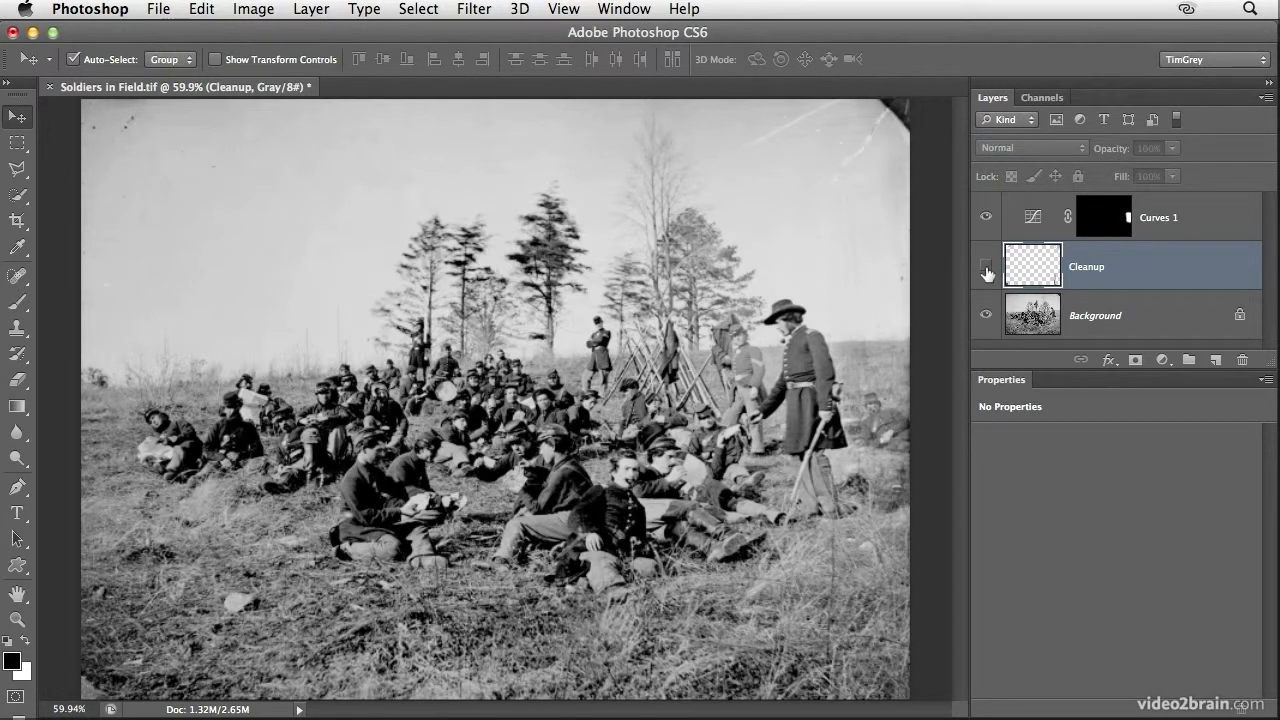
pyautogui.click(986, 268)
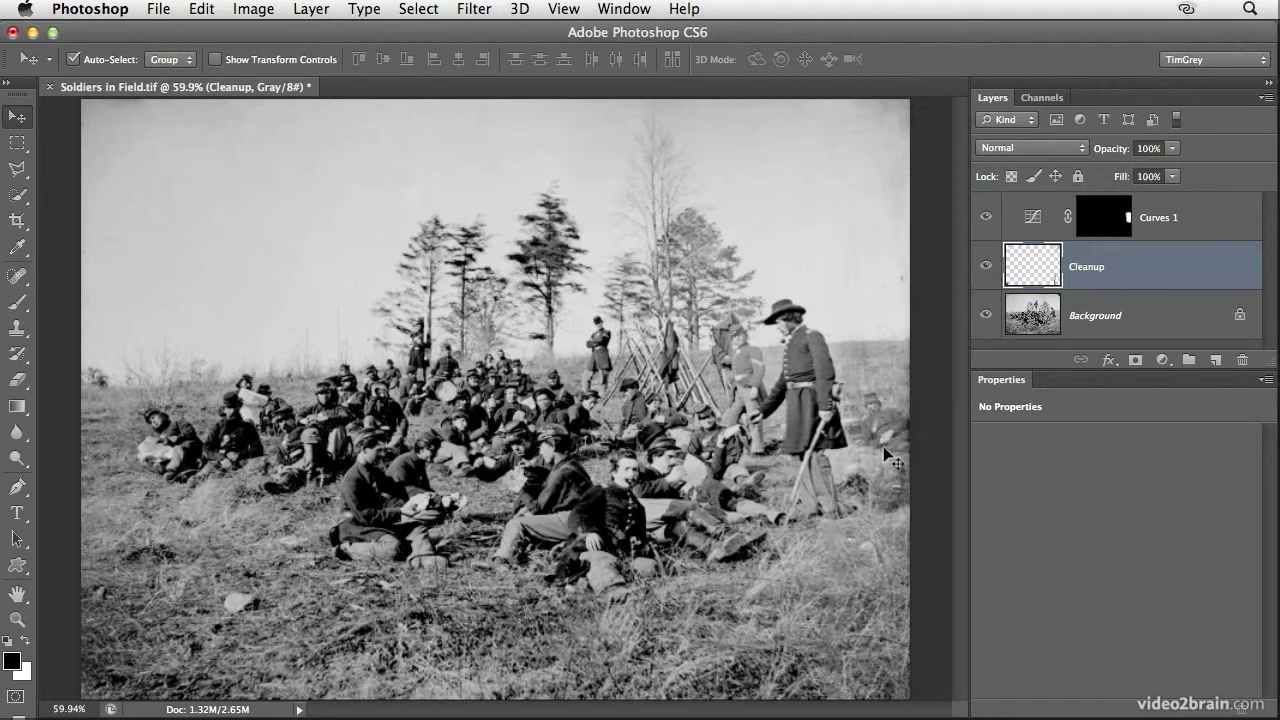
# Toggle the Curves 1 adjustment layer off and on to compare its effect around the faded soldier beside the standing officer.
pyautogui.click(986, 218)
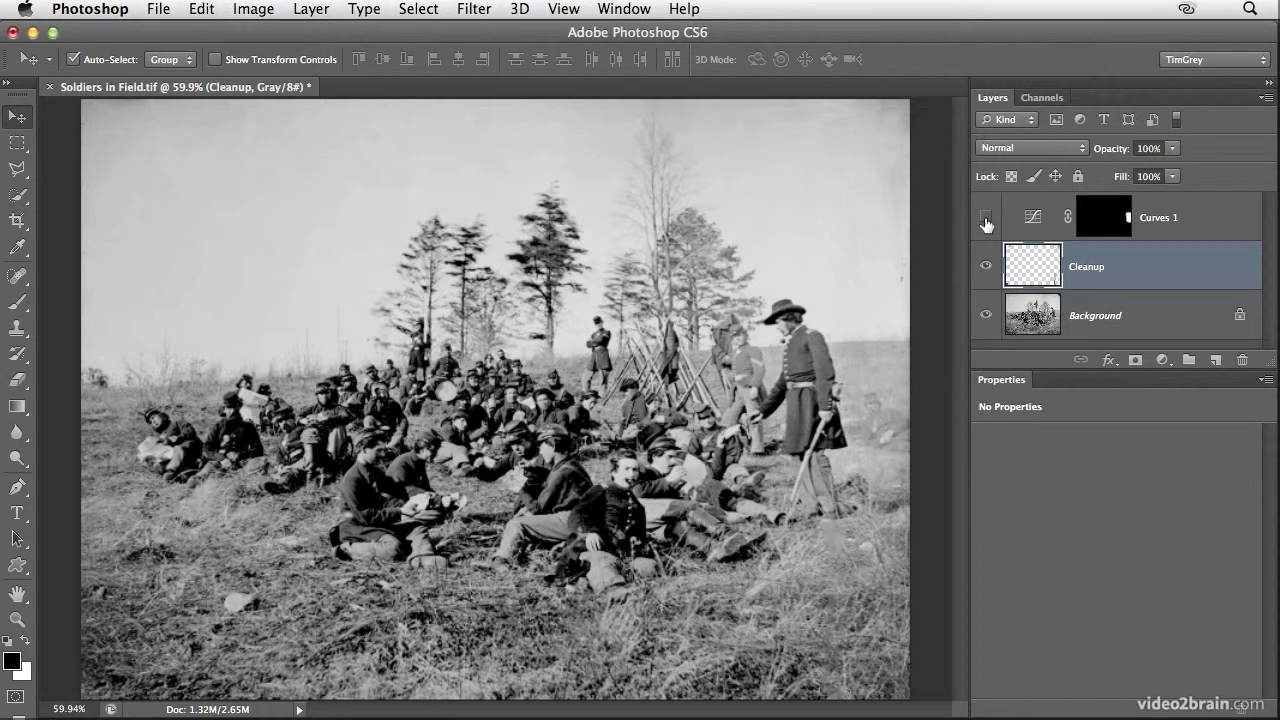
pyautogui.click(986, 218)
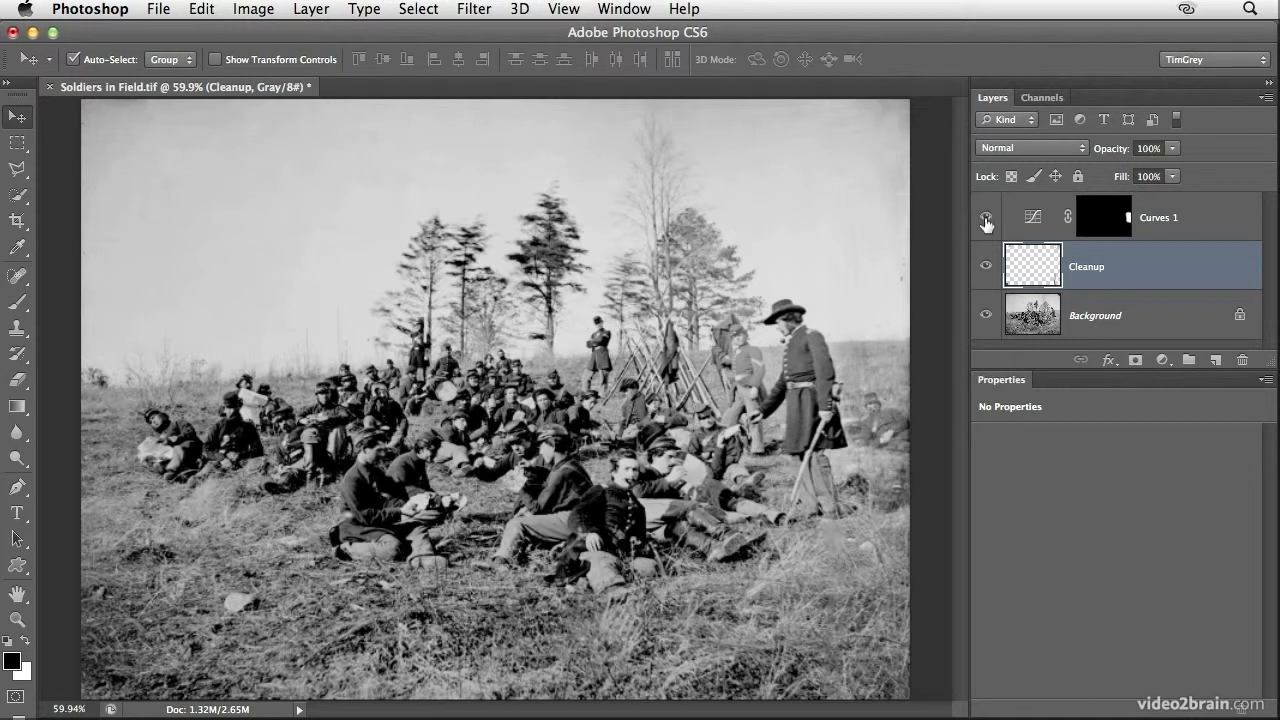
pyautogui.click(986, 218)
pyautogui.click(986, 218)
# Compare the original with the corrected photo by repeatedly isolating the Background layer and restoring the visibility of all layers.
pyautogui.keyDown('alt'); pyautogui.click(986, 316); pyautogui.keyUp('alt')
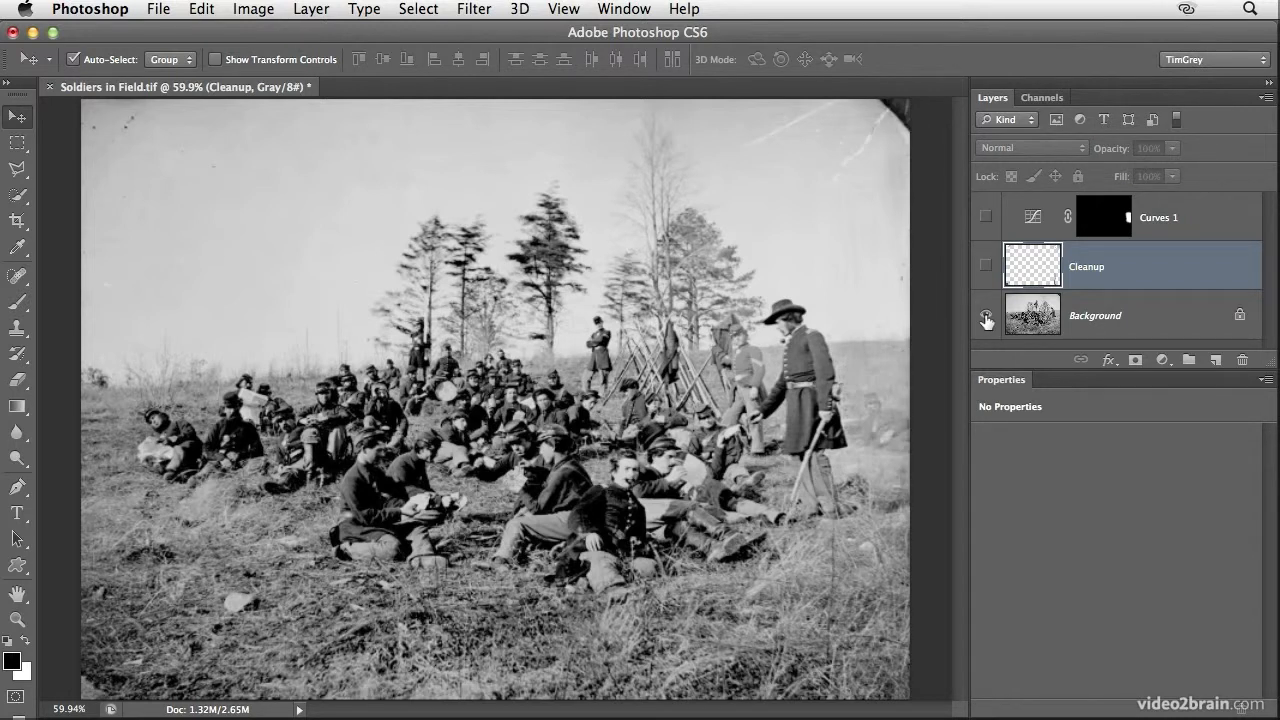
pyautogui.keyDown('alt'); pyautogui.click(986, 316); pyautogui.keyUp('alt')
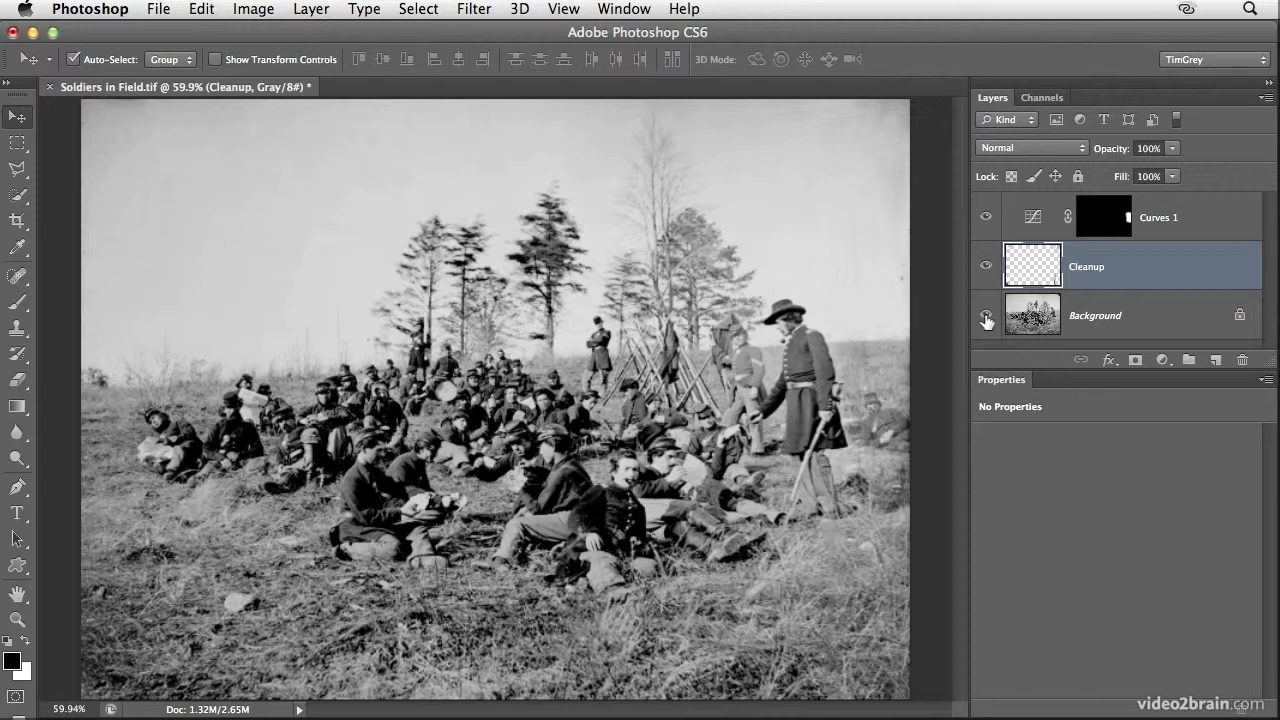
pyautogui.keyDown('alt'); pyautogui.click(986, 316); pyautogui.keyUp('alt')
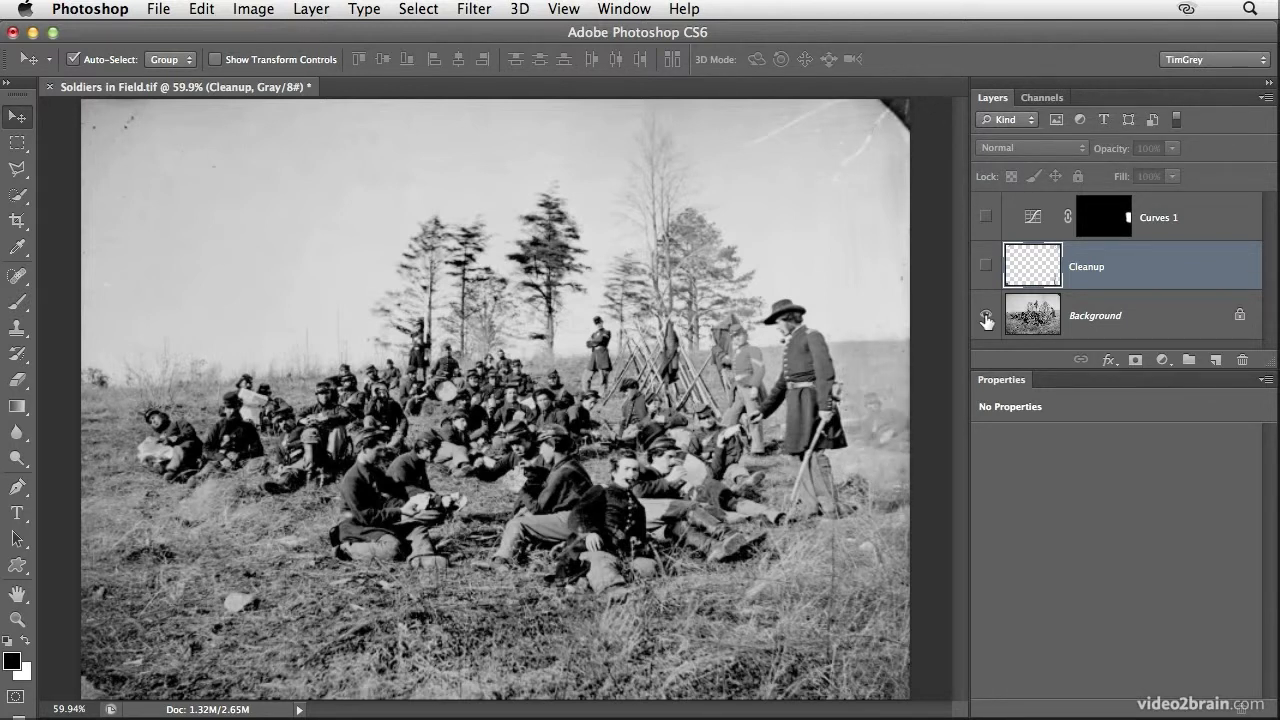
pyautogui.keyDown('alt'); pyautogui.click(986, 316); pyautogui.keyUp('alt')
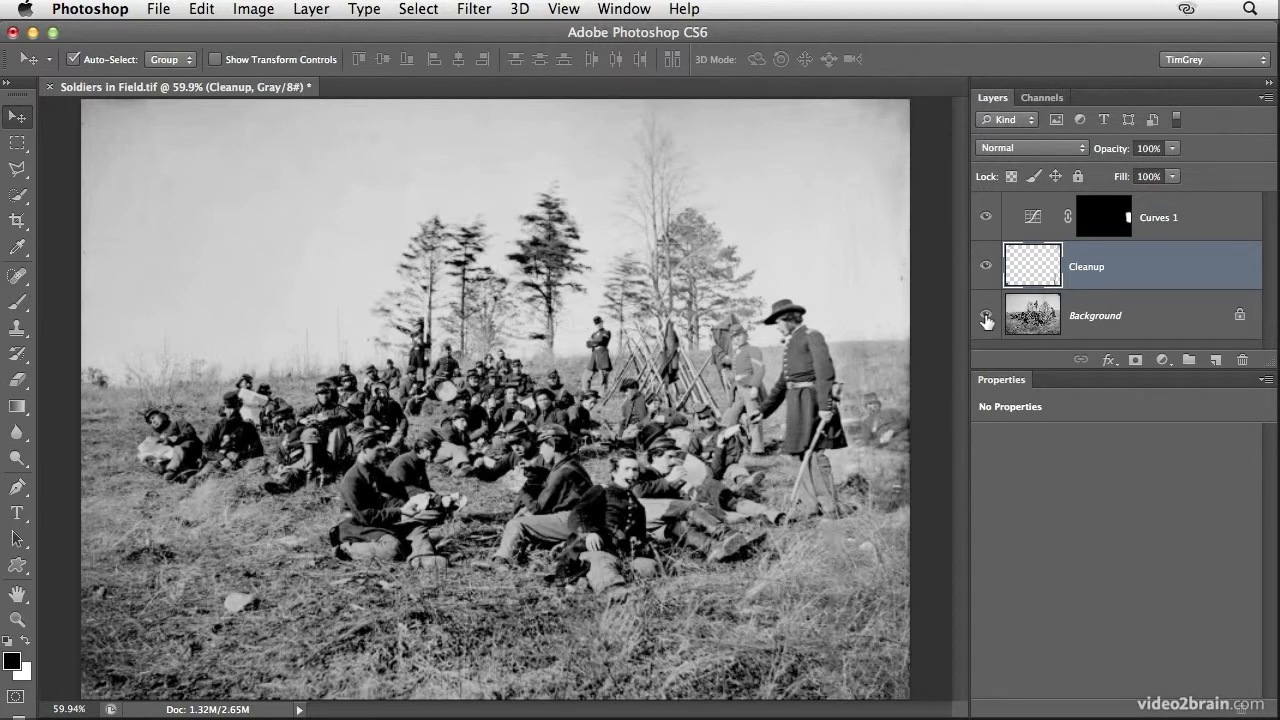
pyautogui.keyDown('alt'); pyautogui.click(986, 316); pyautogui.keyUp('alt')
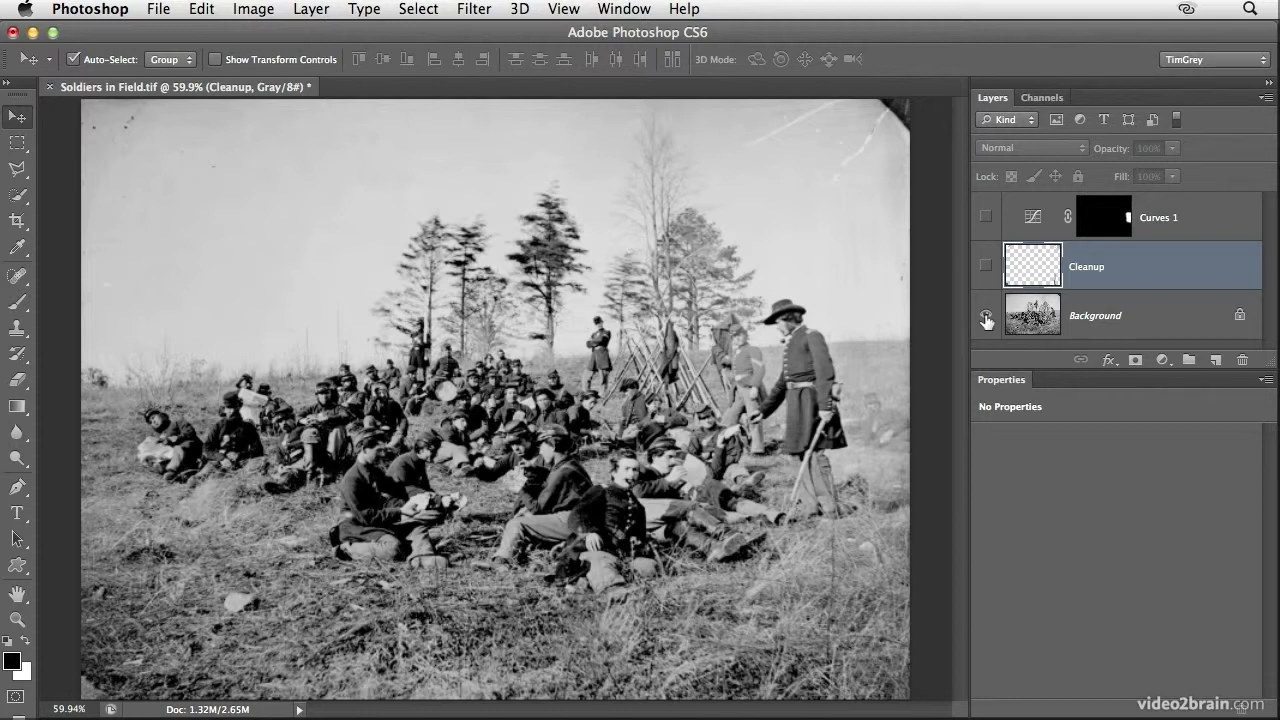
pyautogui.keyDown('alt'); pyautogui.click(986, 316); pyautogui.keyUp('alt')
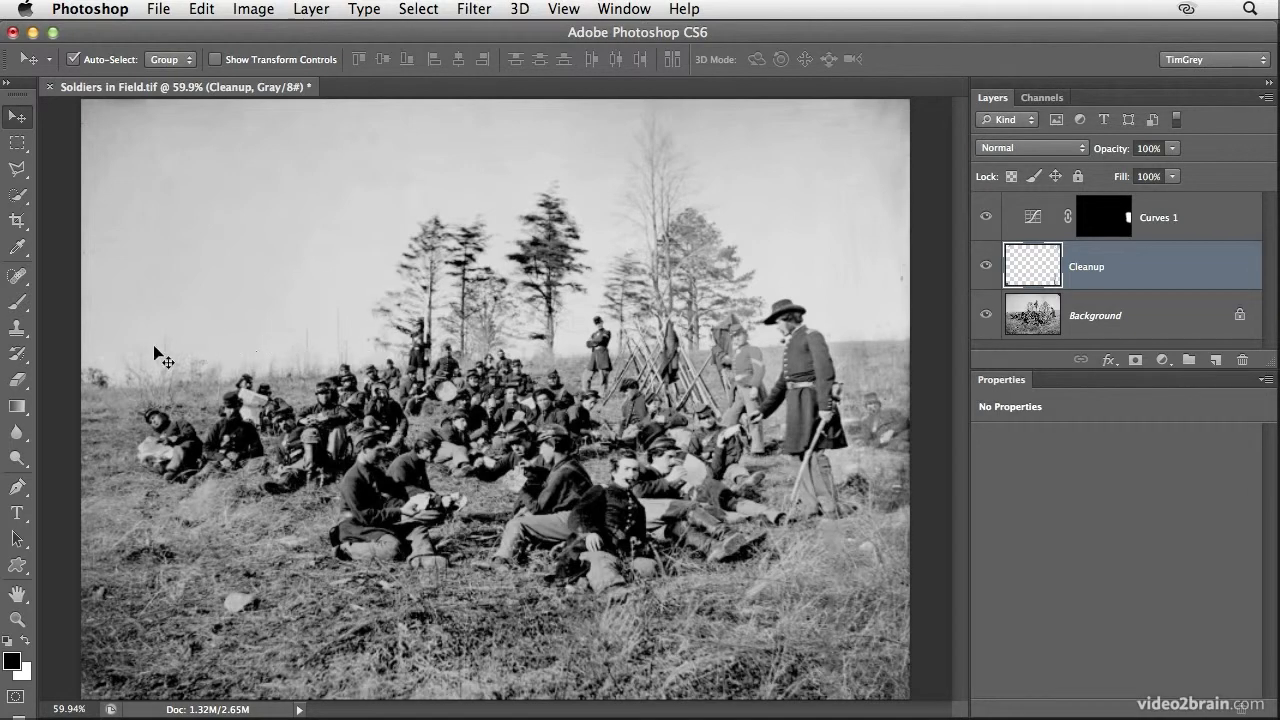
# Examine the sky along the photo's left edge at high magnification for remaining spots, and return to the full image.
pyautogui.moveTo(100, 331); pyautogui.dragTo(246, 366)
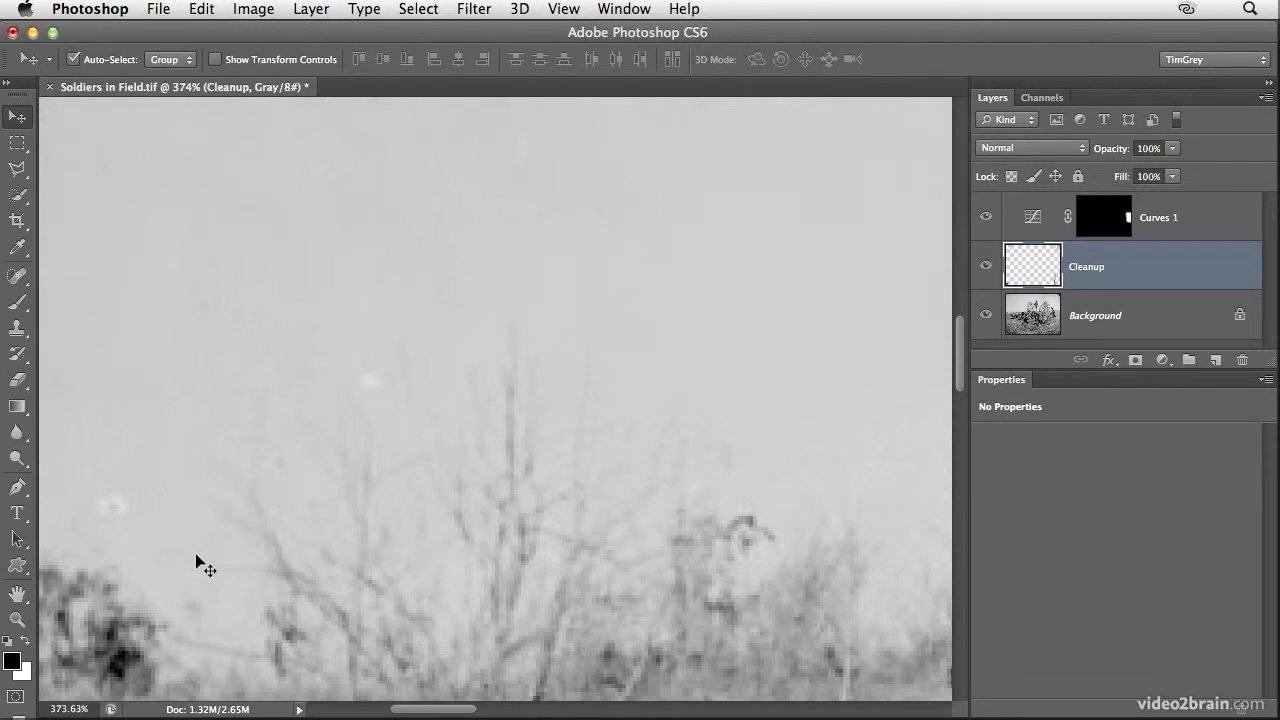
pyautogui.press('super+space')
pyautogui.moveTo(223, 517); pyautogui.dragTo(264, 529)
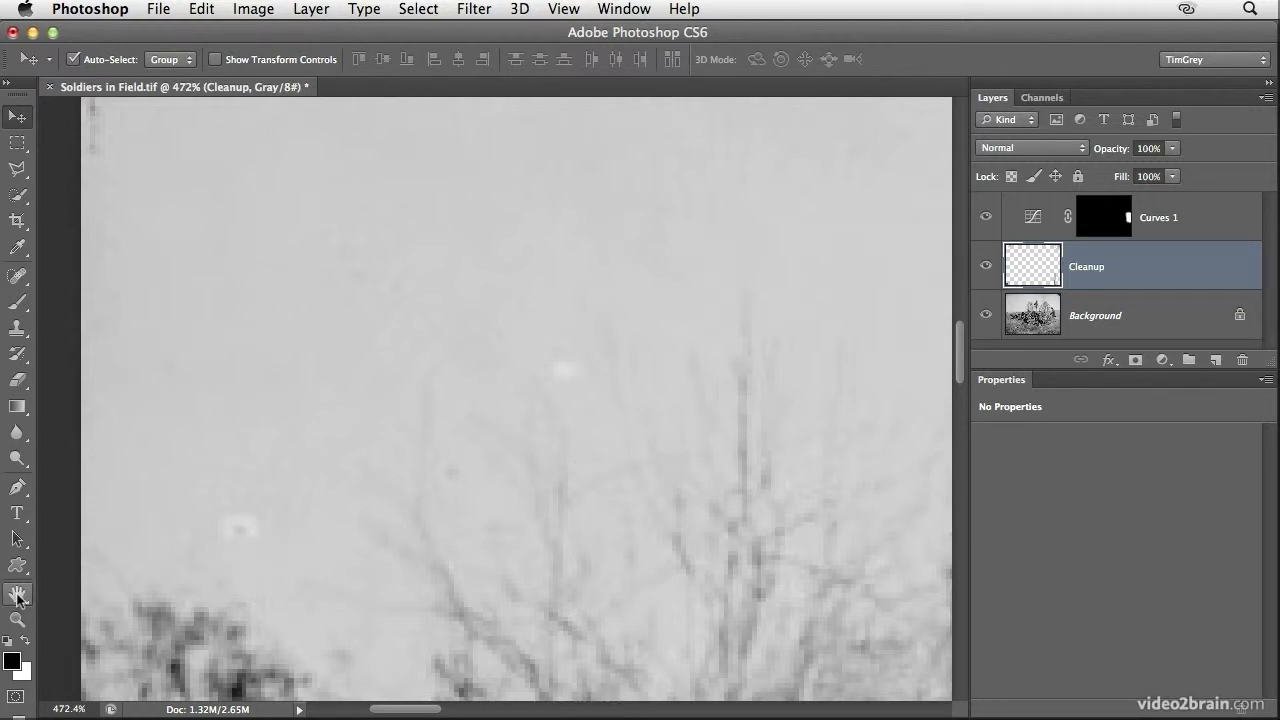
pyautogui.moveTo(464, 369); pyautogui.dragTo(421, 575)
pyautogui.moveTo(443, 329); pyautogui.dragTo(536, 517)
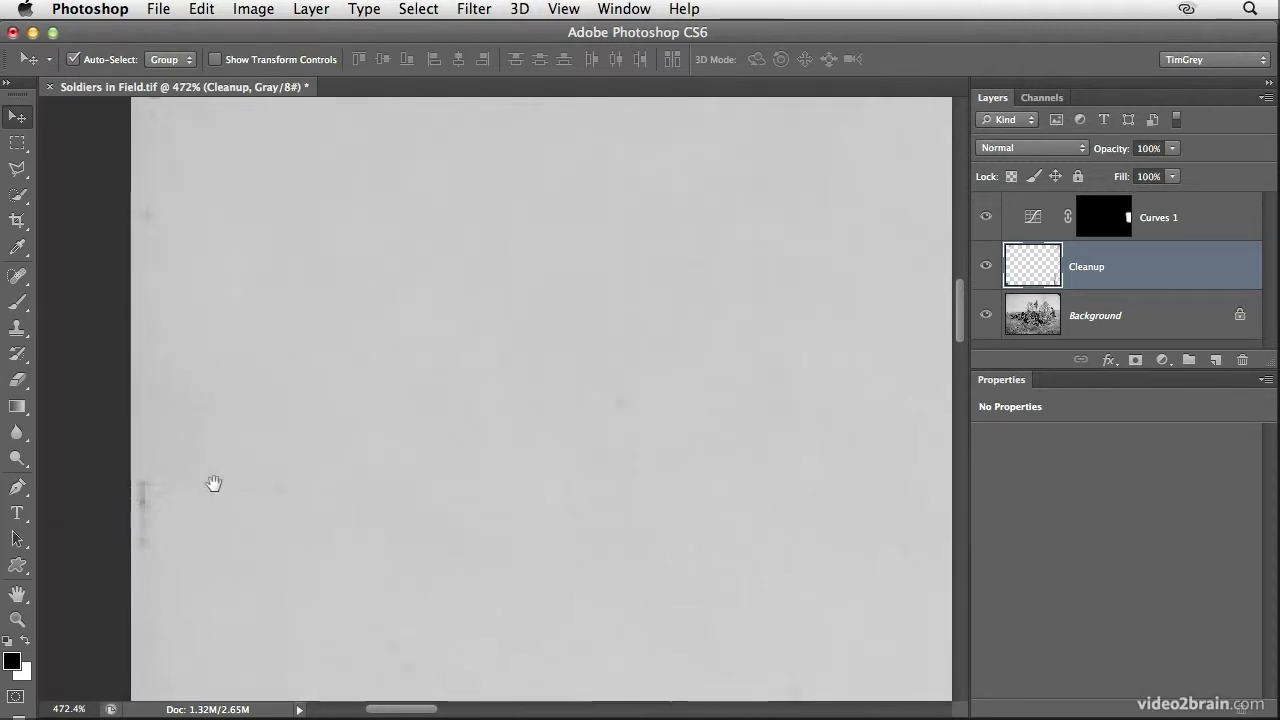
pyautogui.moveTo(524, 354); pyautogui.dragTo(526, 594)
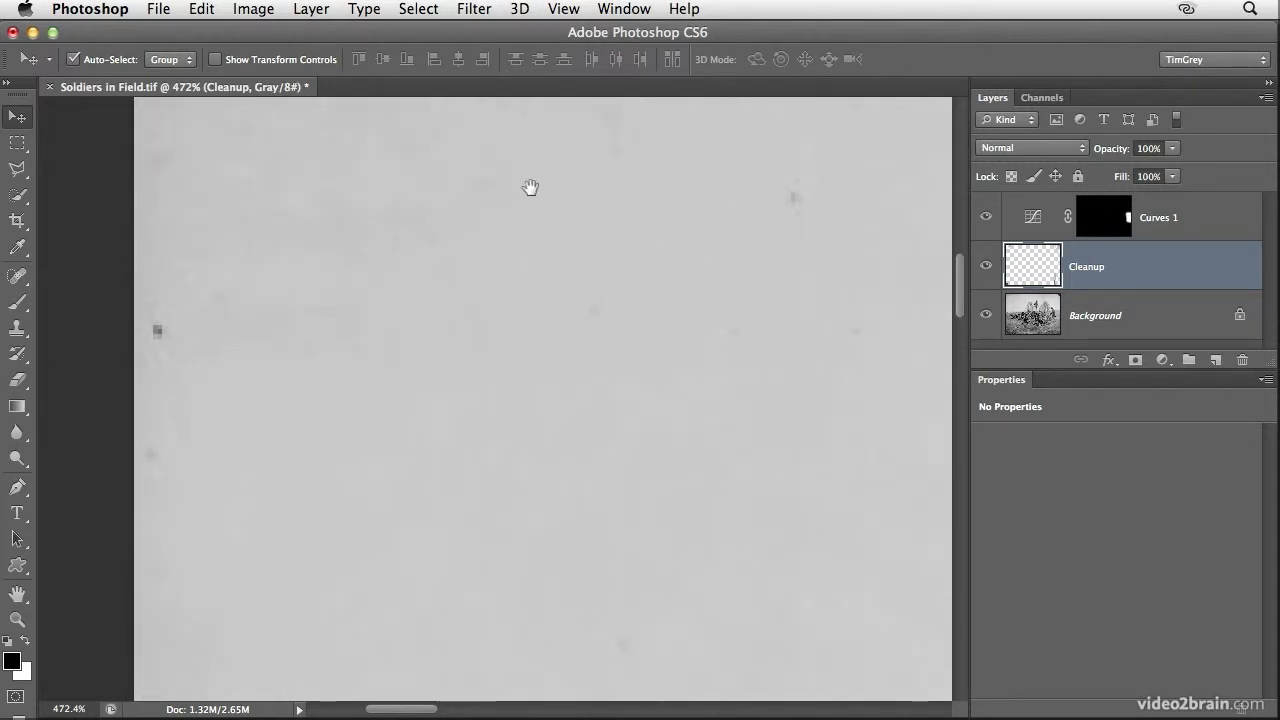
pyautogui.moveTo(529, 189); pyautogui.dragTo(517, 383)
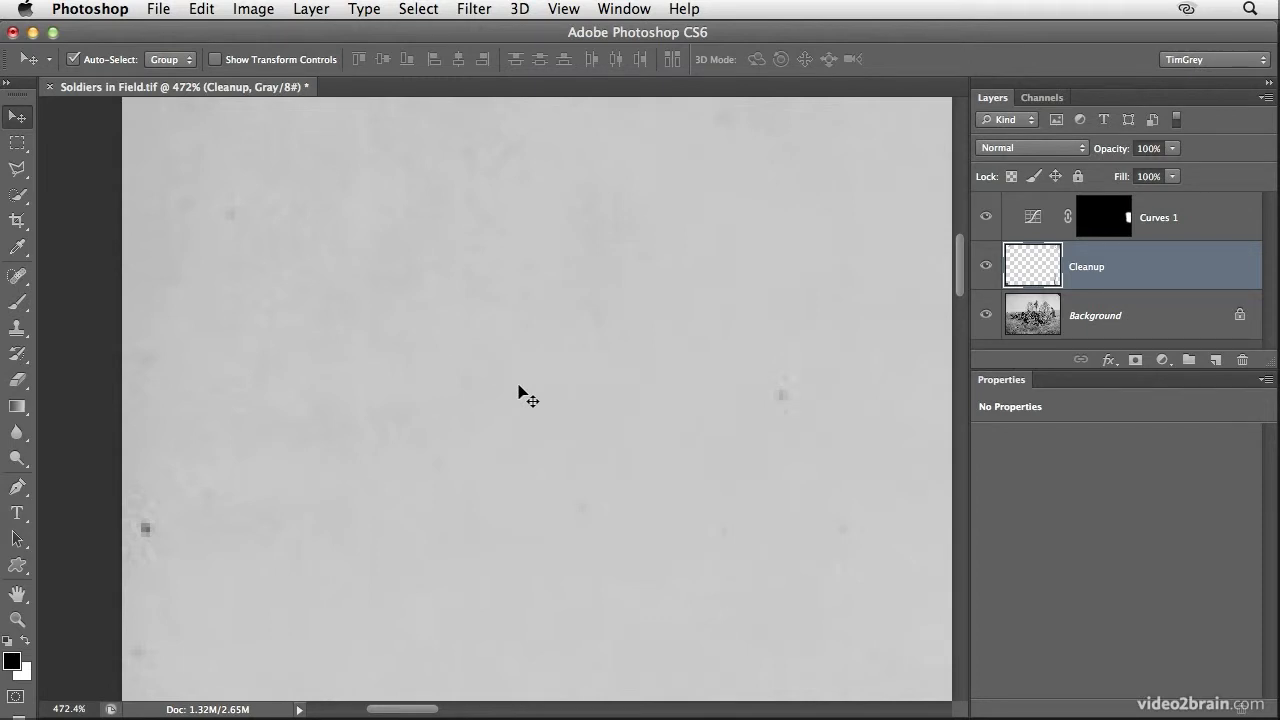
pyautogui.press('super+0')
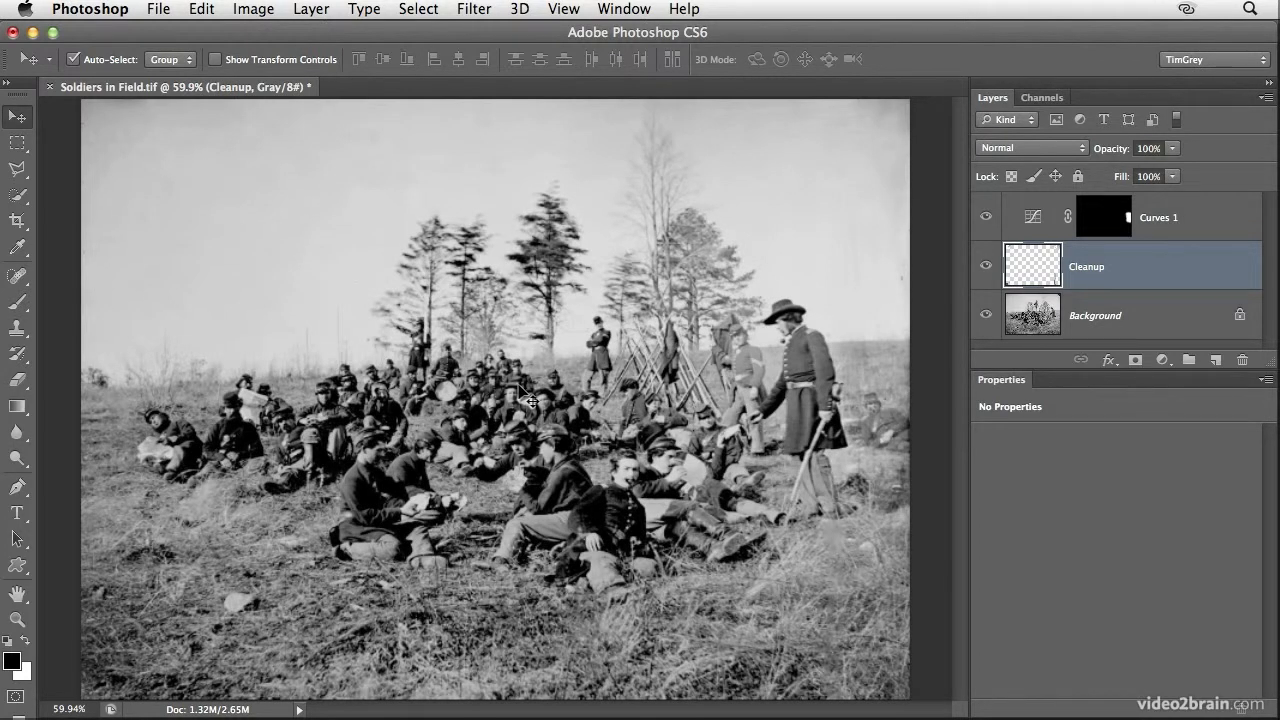
# View the whole photo at 25% and magnify the group of seated soldiers to 300%.
pyautogui.press('super+minus')
pyautogui.press('super+minus')
pyautogui.press('super+minus')
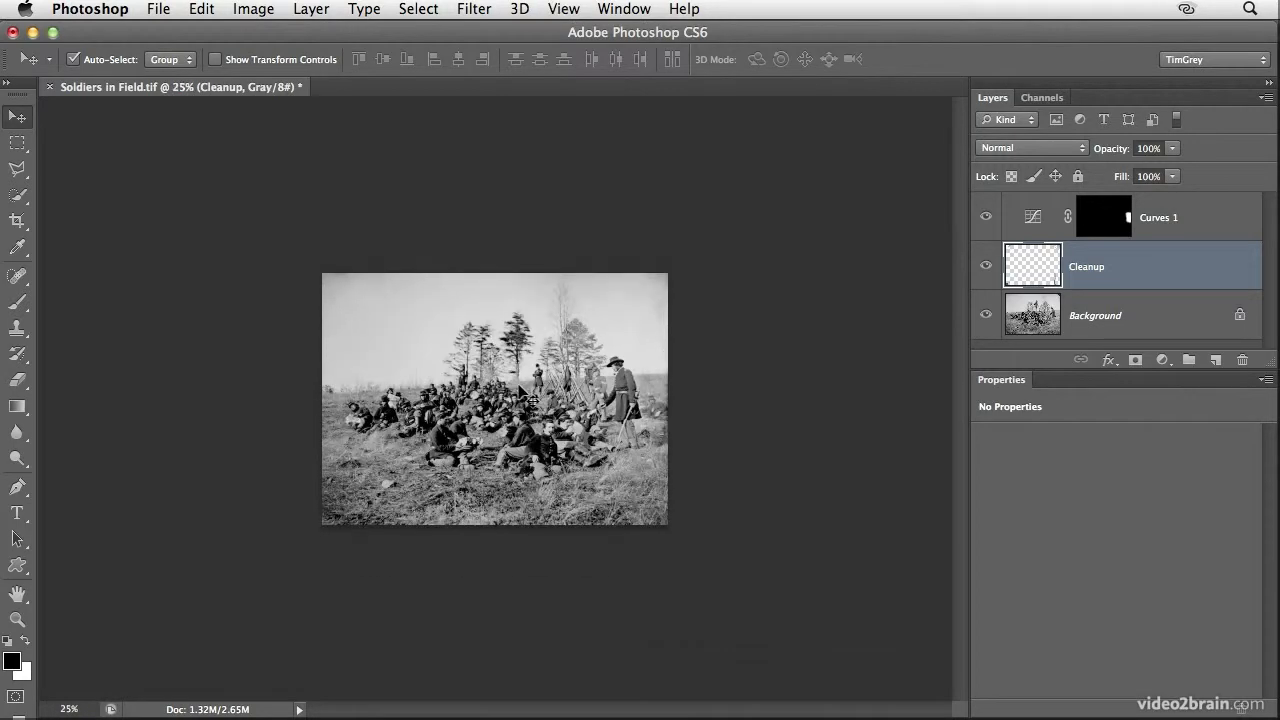
pyautogui.press('super+plus')
pyautogui.press('super+plus')
pyautogui.press('super+plus')
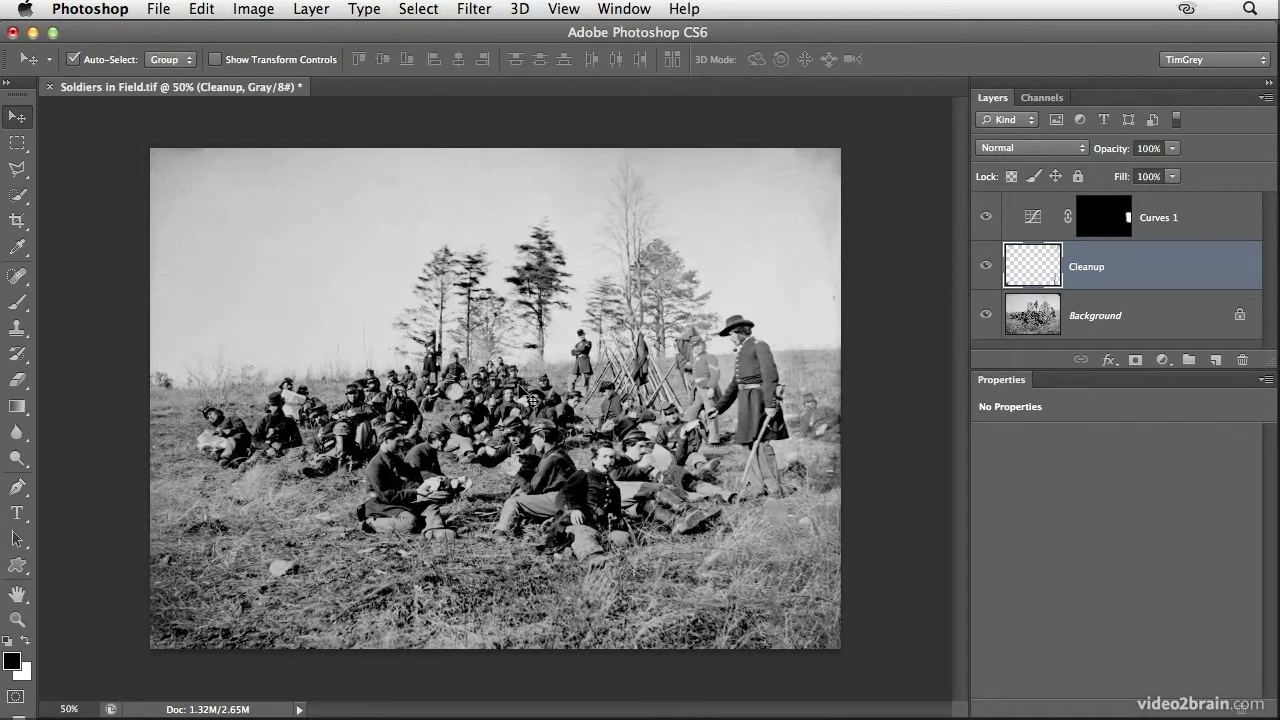
pyautogui.press('super+plus')
pyautogui.press('super+plus')
pyautogui.press('super+plus')
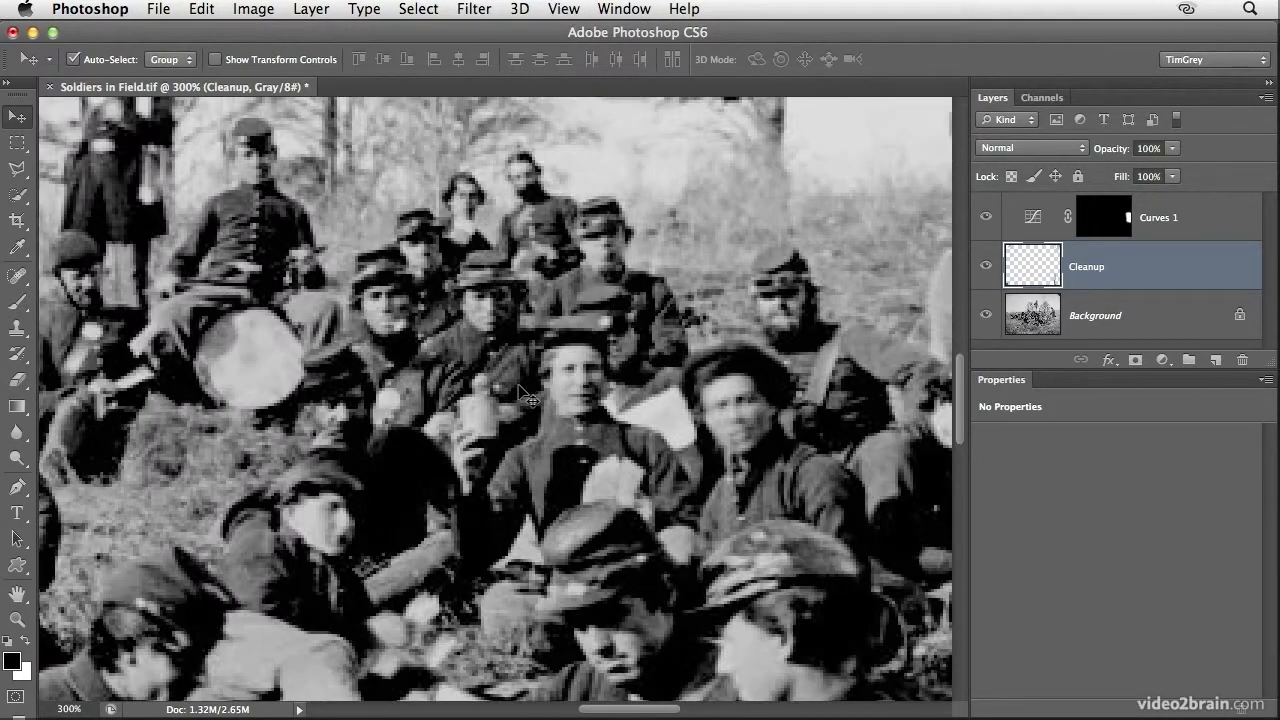
# Inspect the trees and sky above the soldiers at 300% for remaining blemishes, and fit the whole photo back in view.
pyautogui.press('space')
pyautogui.moveTo(520, 300); pyautogui.dragTo(740, 575)
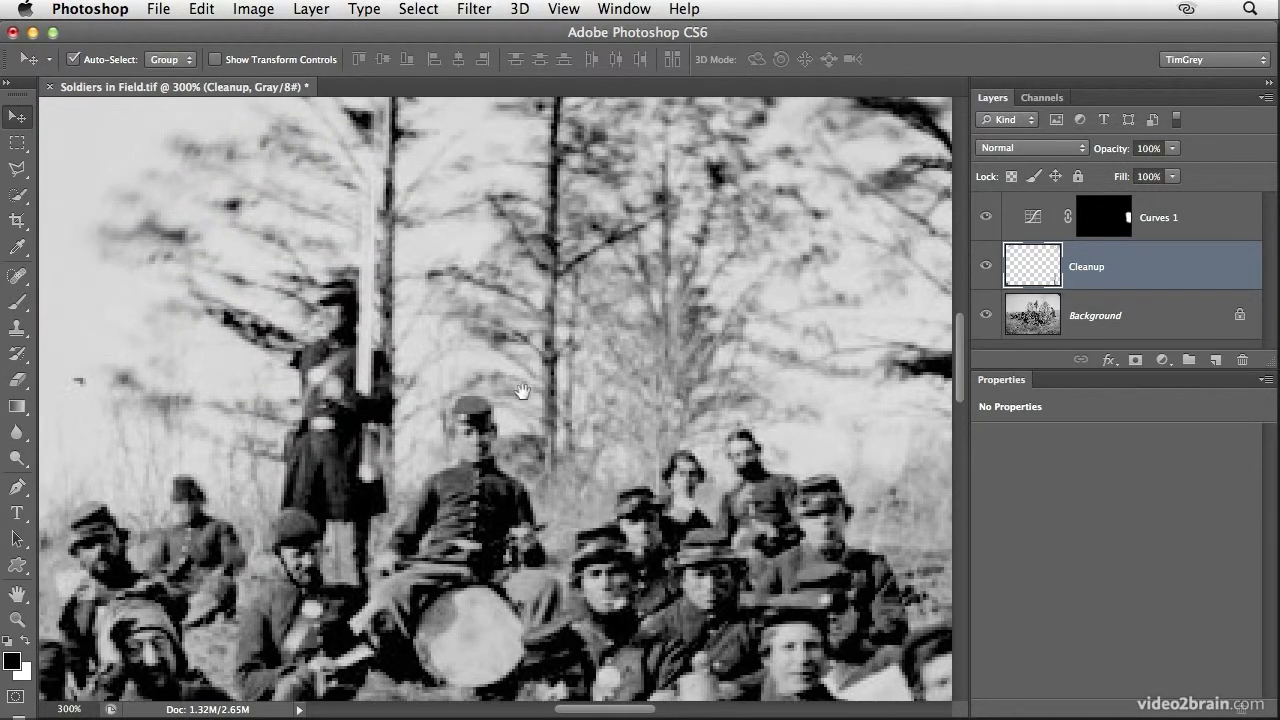
pyautogui.moveTo(474, 366); pyautogui.dragTo(660, 529)
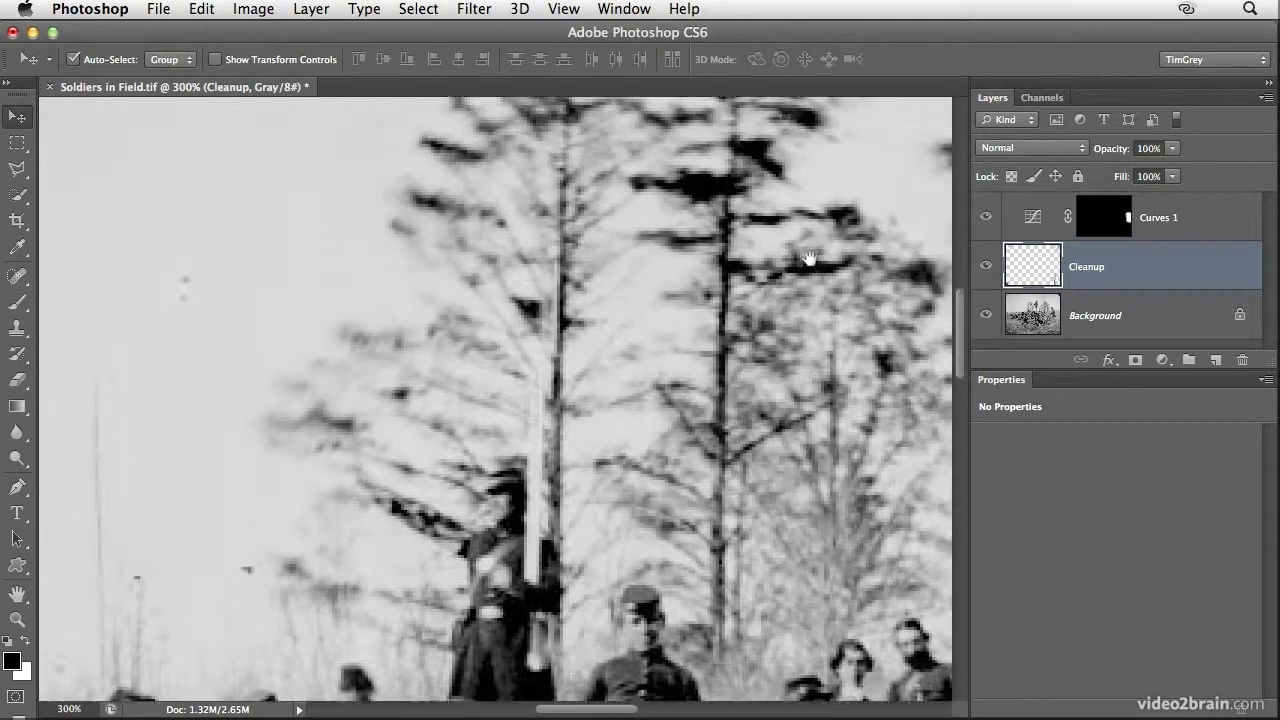
pyautogui.moveTo(809, 259); pyautogui.dragTo(427, 575)
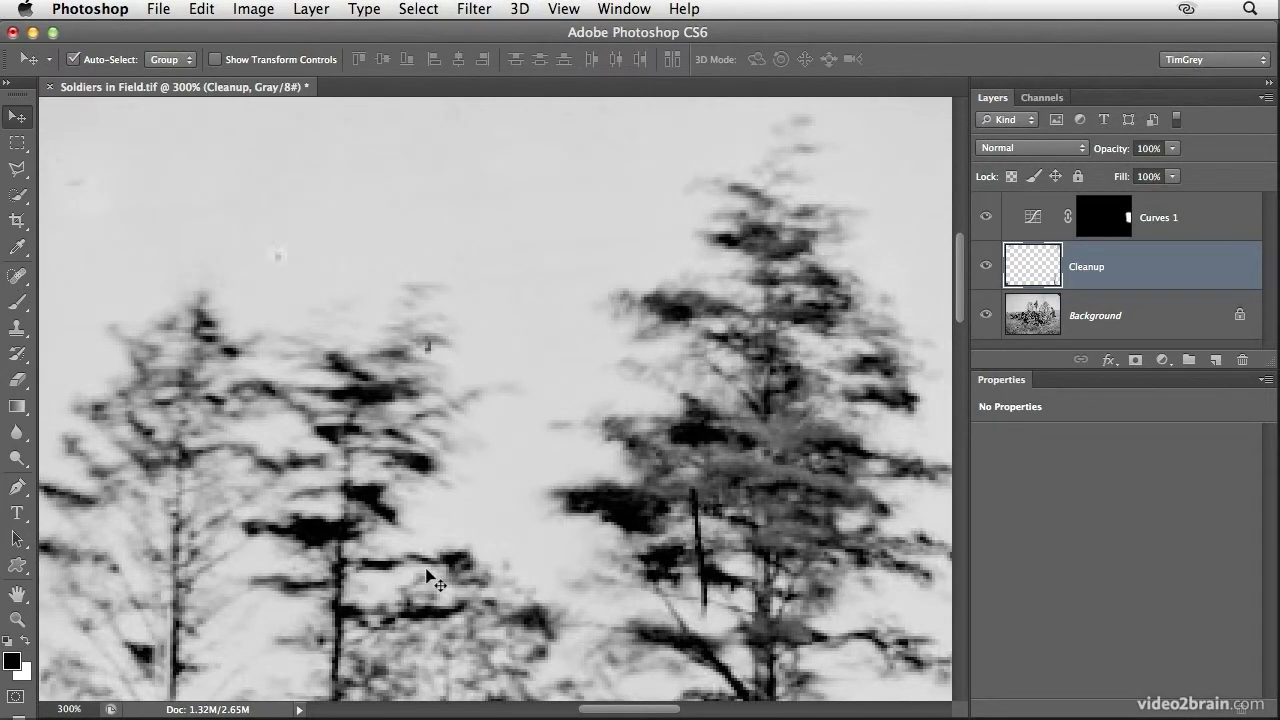
pyautogui.press('super+0')
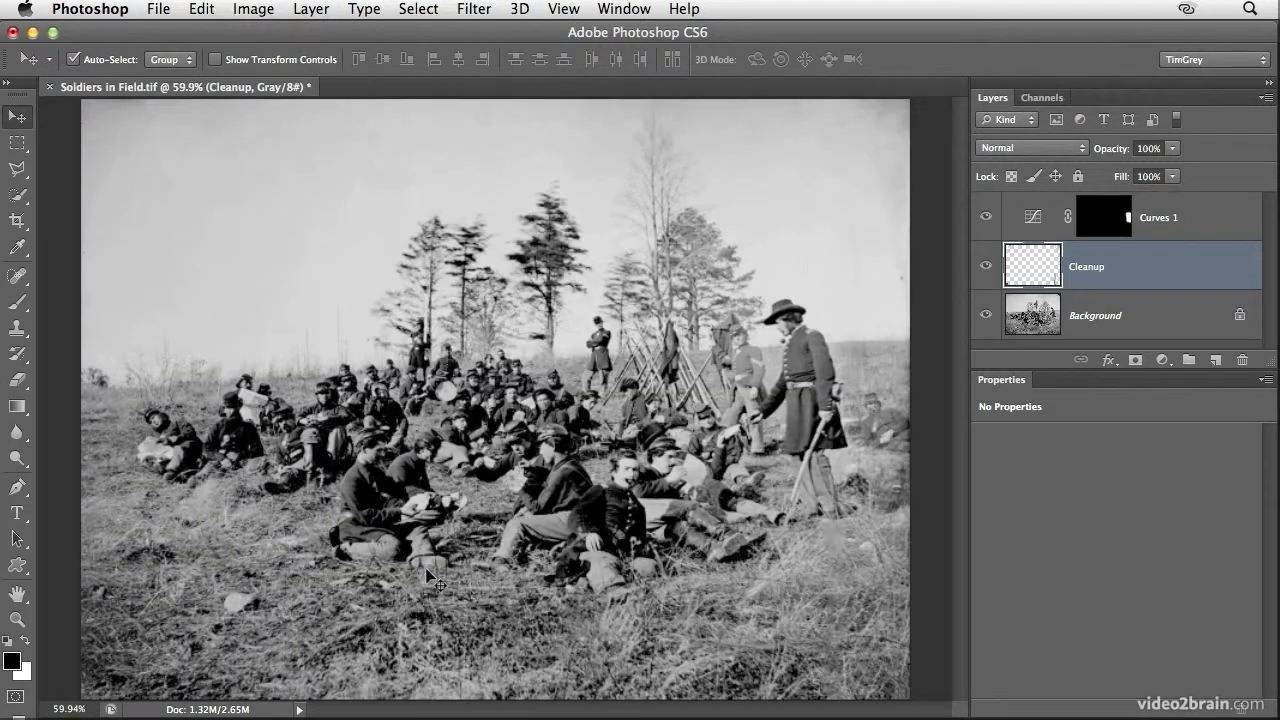